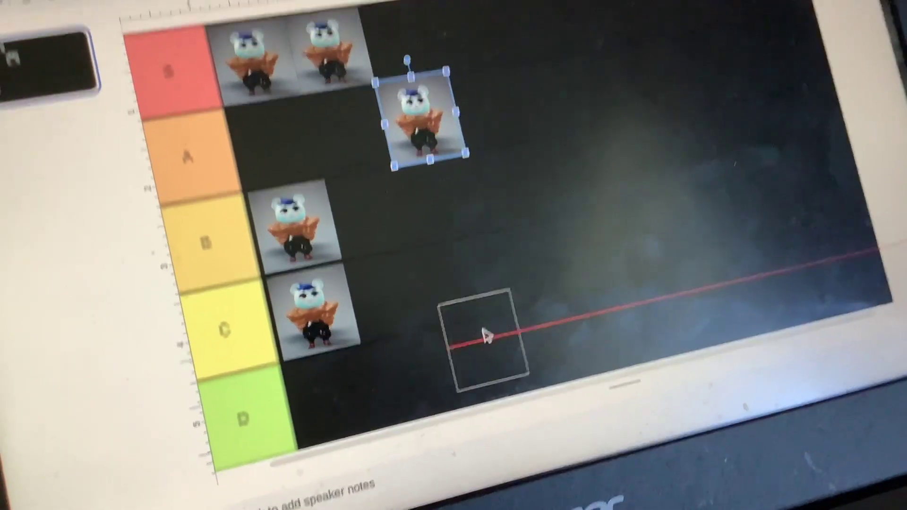
- Drag the extra bear copy down and drop it beside the D tier label
{"action": "left_click_drag", "start_coordinate": [486, 337], "coordinate": [489, 333]}
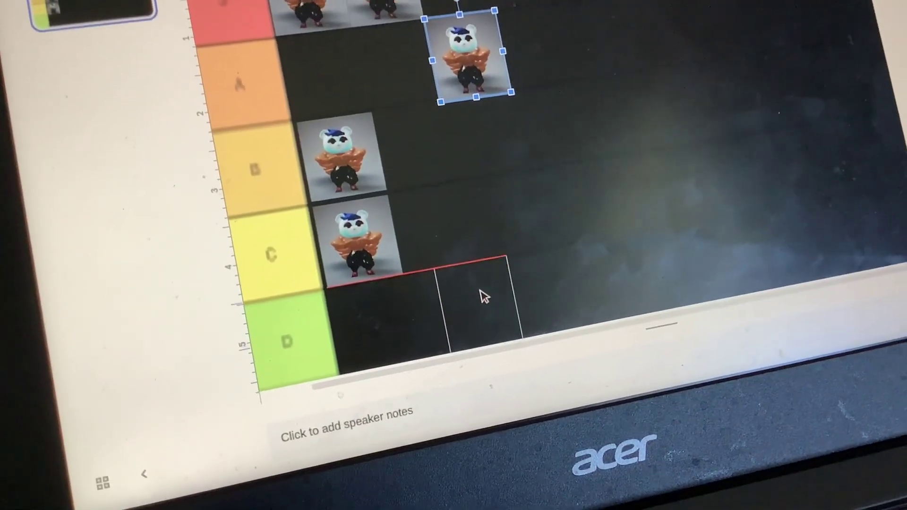
{"action": "left_click_drag", "start_coordinate": [482, 297], "coordinate": [483, 296]}
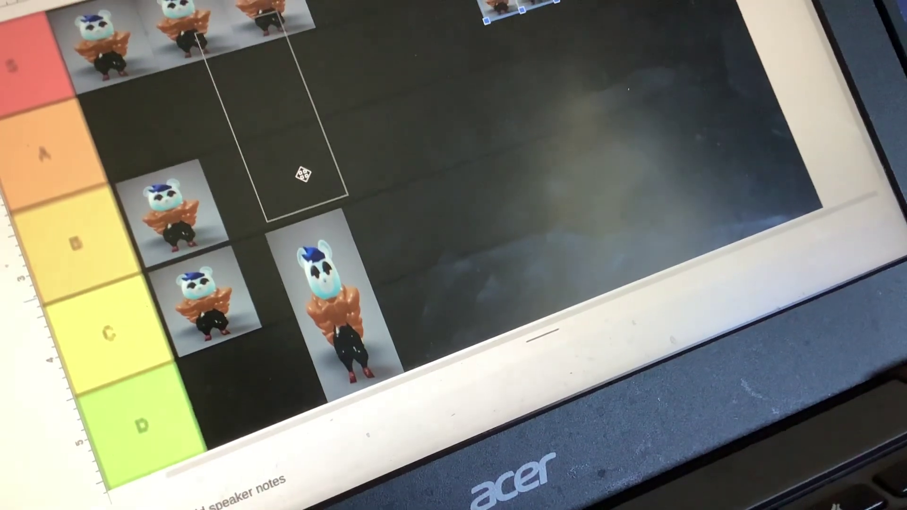
- Position the shrunken grid of bear copies just below the S row, beside rows A and B
{"action": "left_click_drag", "start_coordinate": [282, 173], "coordinate": [283, 175]}
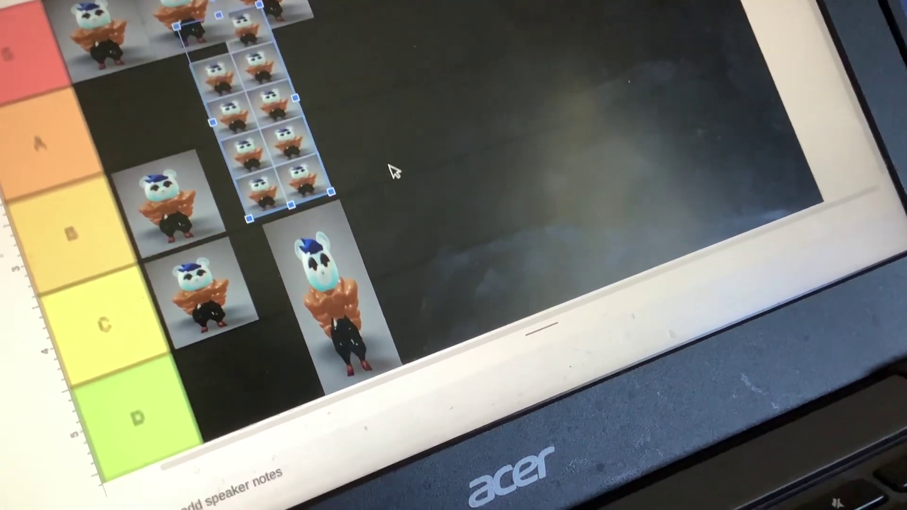